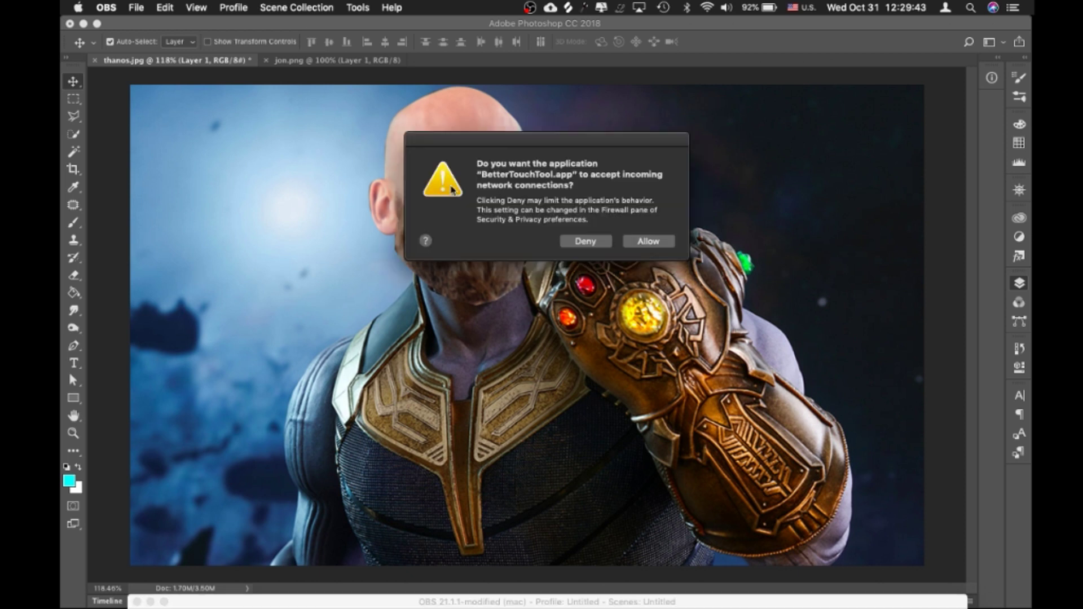
{"action": "left_click", "coordinate": [461, 183]}
{"action": "left_click_drag", "start_coordinate": [450, 186], "coordinate": [457, 189]}
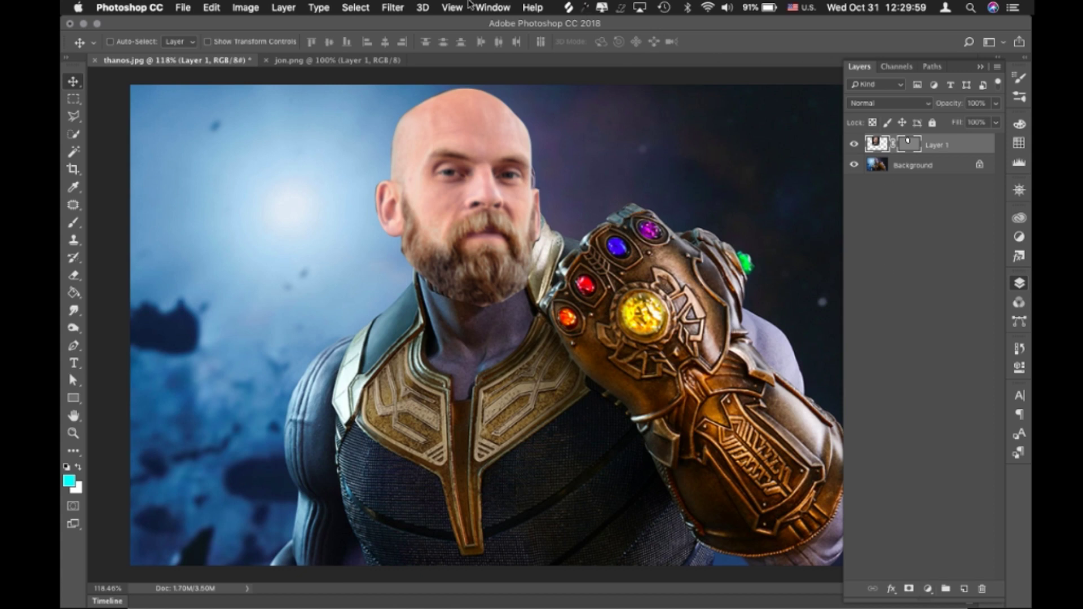
{"action": "left_click", "coordinate": [504, 9]}
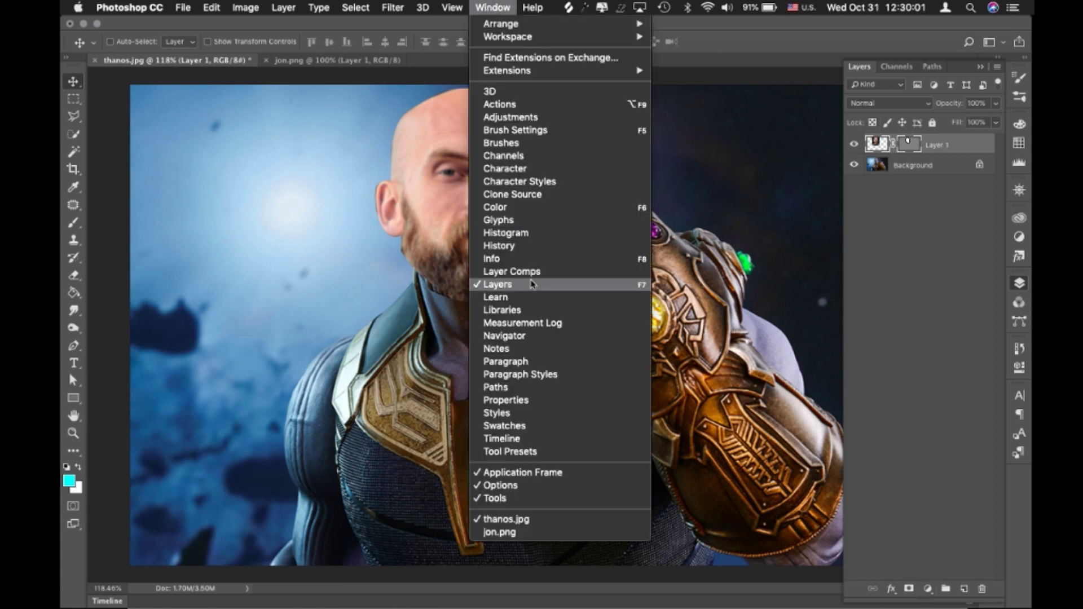
{"action": "left_click", "coordinate": [935, 370]}
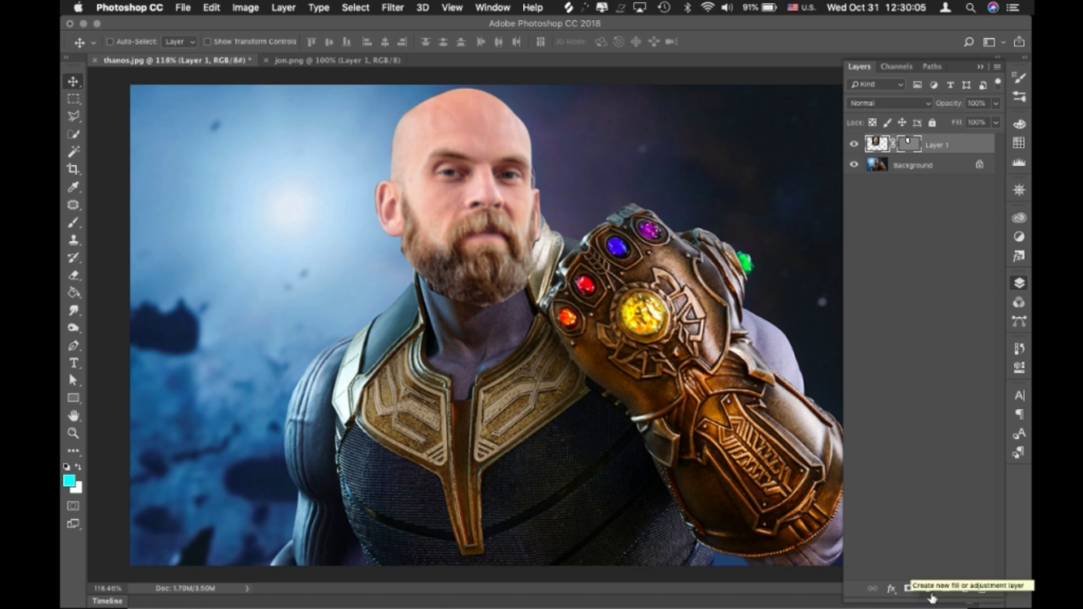
Step: Add a Hue/Saturation adjustment layer above Layer 1, turn on Colorize and clip it to the face layer
{"action": "left_click", "coordinate": [931, 594]}
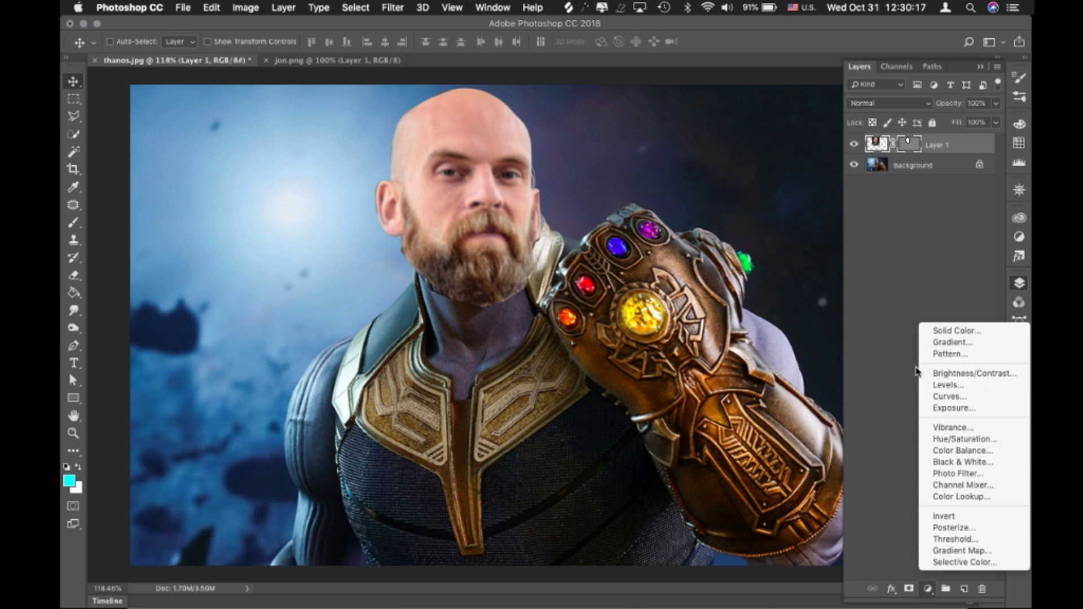
{"action": "left_click", "coordinate": [982, 443]}
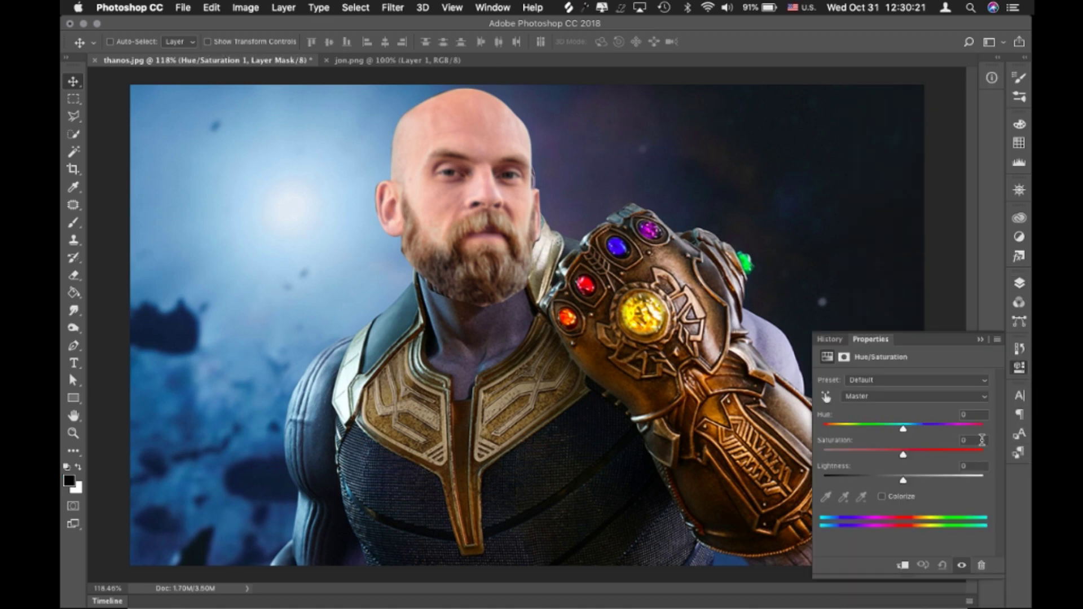
{"action": "left_click", "coordinate": [882, 497]}
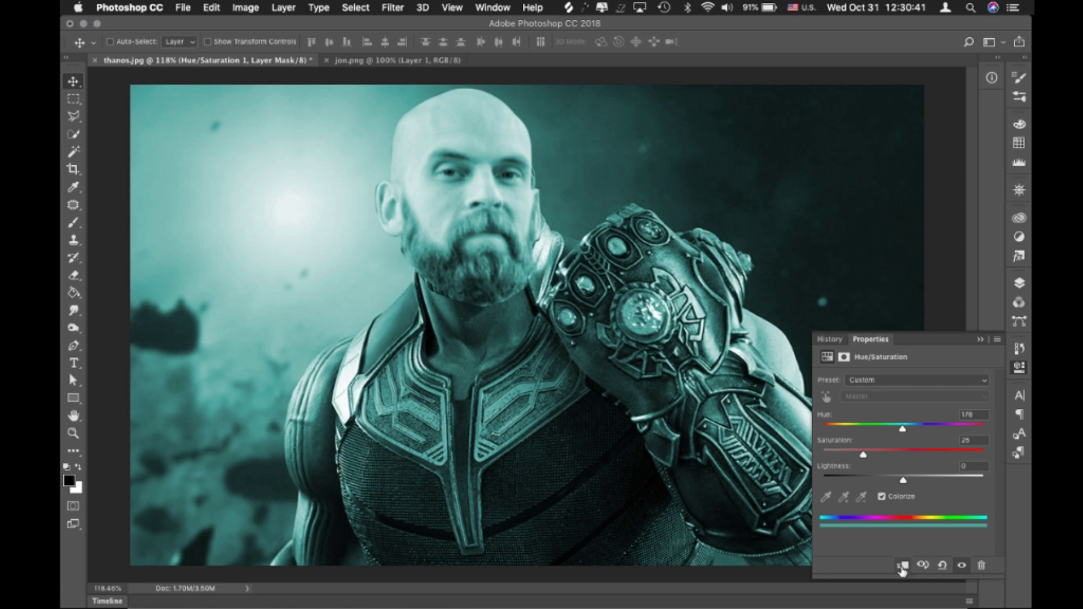
{"action": "left_click", "coordinate": [903, 567]}
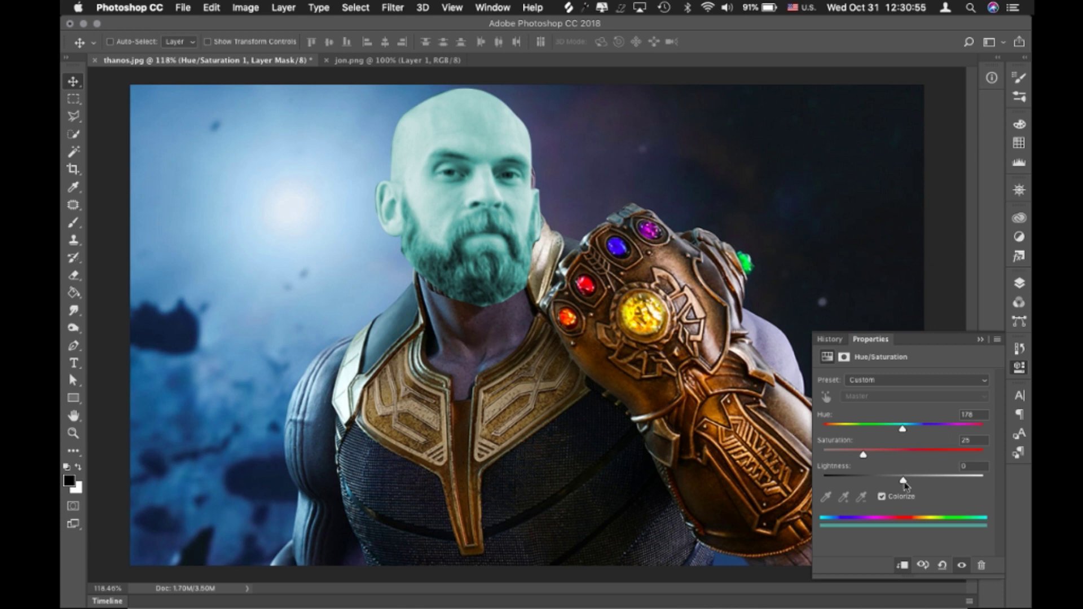
Step: Tint the face a muted purple with hue about 283, saturation 11 and lightness about -26
{"action": "left_click_drag", "start_coordinate": [901, 433], "coordinate": [949, 436]}
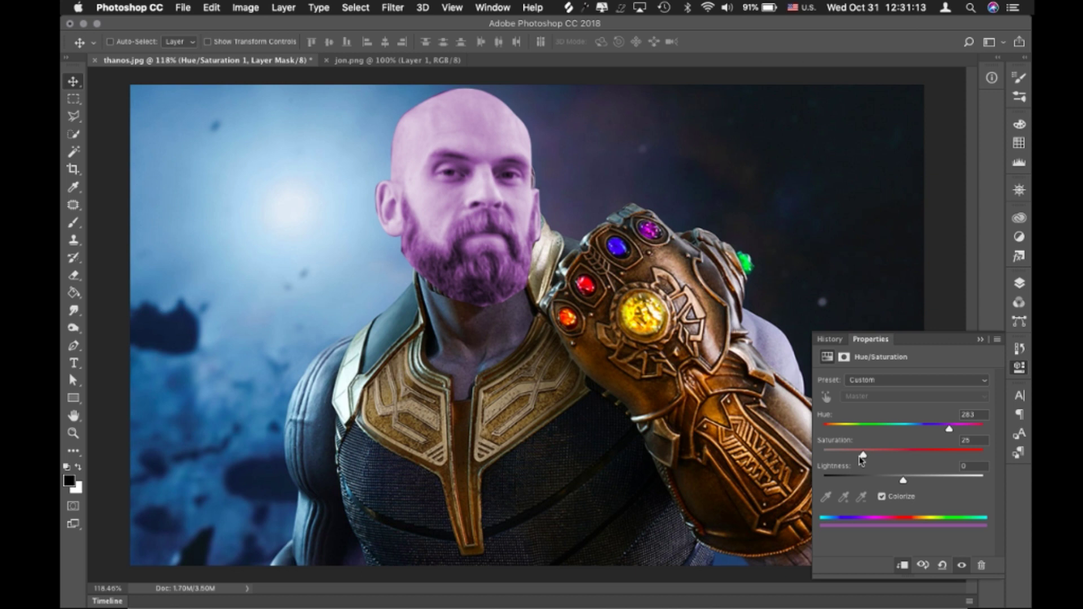
{"action": "left_click_drag", "start_coordinate": [849, 459], "coordinate": [841, 458]}
{"action": "left_click_drag", "start_coordinate": [903, 481], "coordinate": [889, 481]}
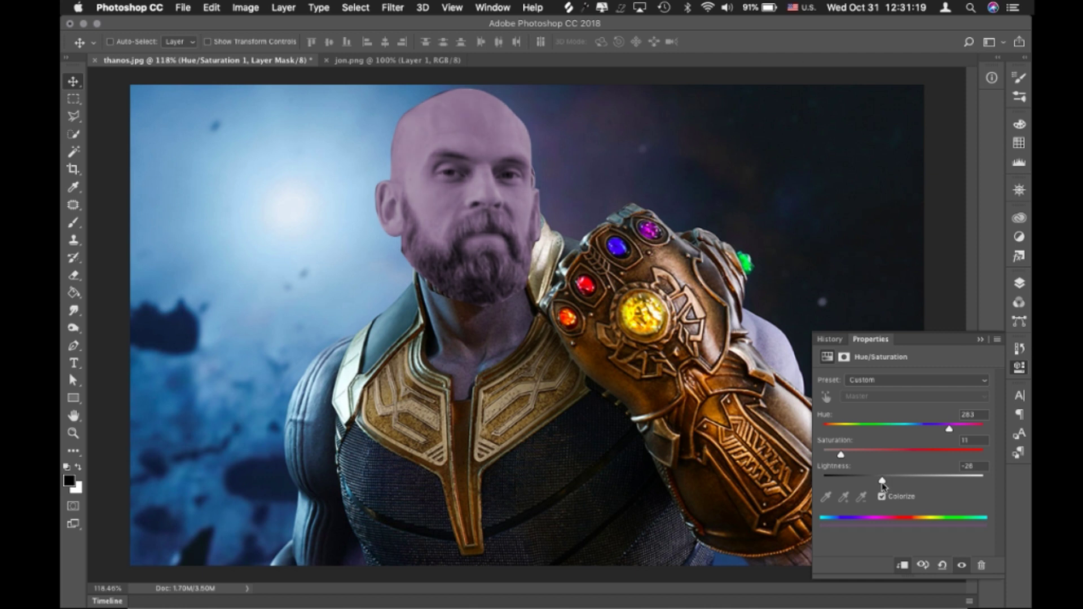
{"action": "left_click_drag", "start_coordinate": [887, 484], "coordinate": [883, 486]}
{"action": "left_click_drag", "start_coordinate": [953, 430], "coordinate": [953, 431]}
{"action": "mouse_move", "coordinate": [952, 430]}
{"action": "left_mouse_down"}
{"action": "mouse_move", "coordinate": [957, 455]}
{"action": "mouse_move", "coordinate": [953, 430]}
{"action": "mouse_move", "coordinate": [942, 435]}
{"action": "mouse_move", "coordinate": [950, 430]}
{"action": "left_mouse_up"}
{"action": "left_click", "coordinate": [980, 340]}
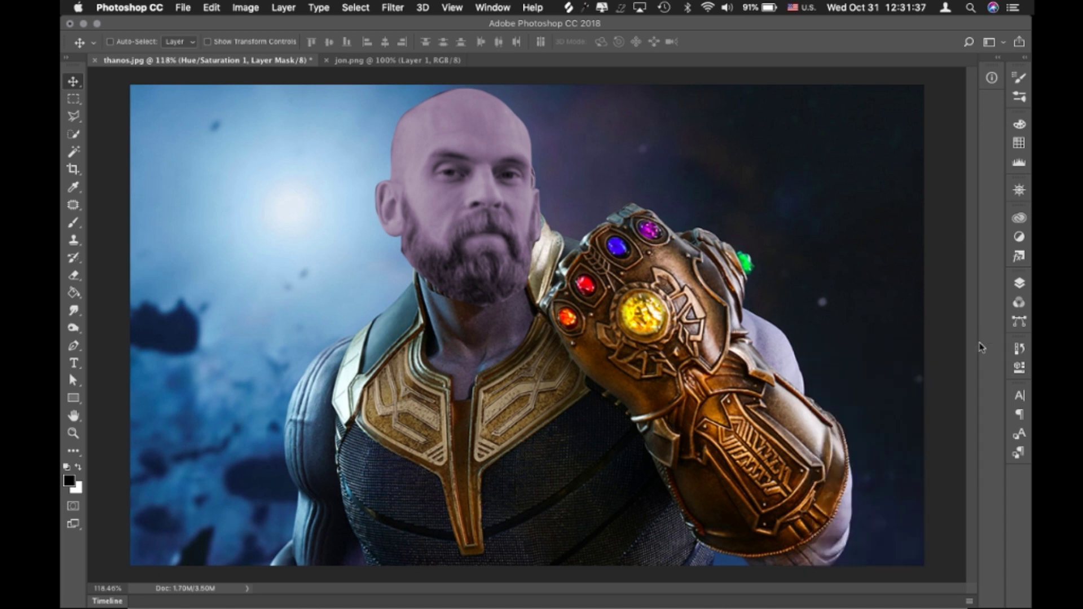
Step: Hide and reshow Layer 1 to compare the tinted face with the original Thanos head
{"action": "left_click", "coordinate": [1019, 283]}
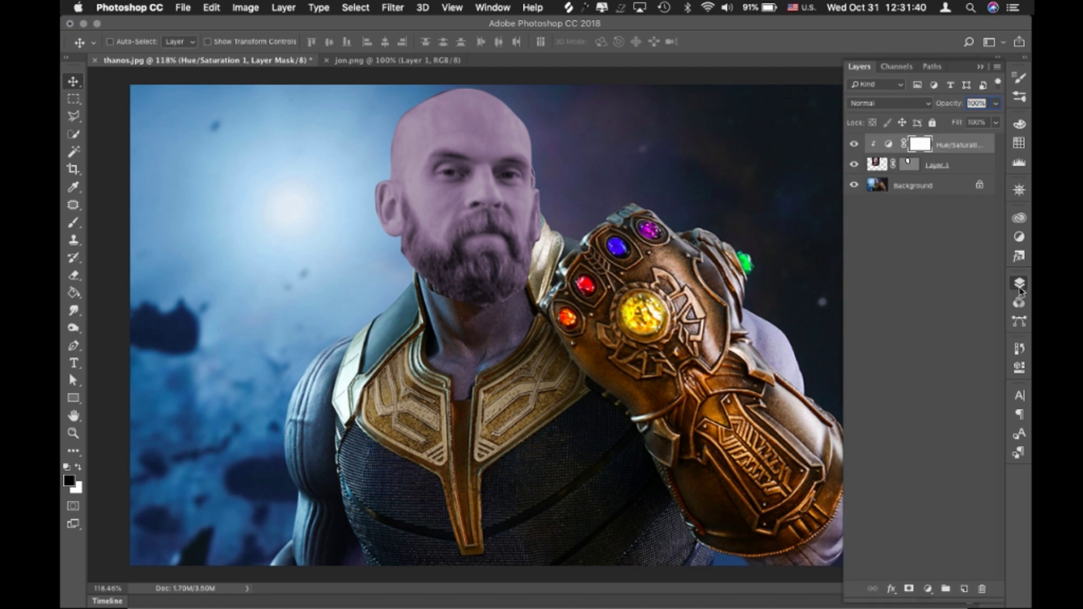
{"action": "left_click", "coordinate": [855, 165]}
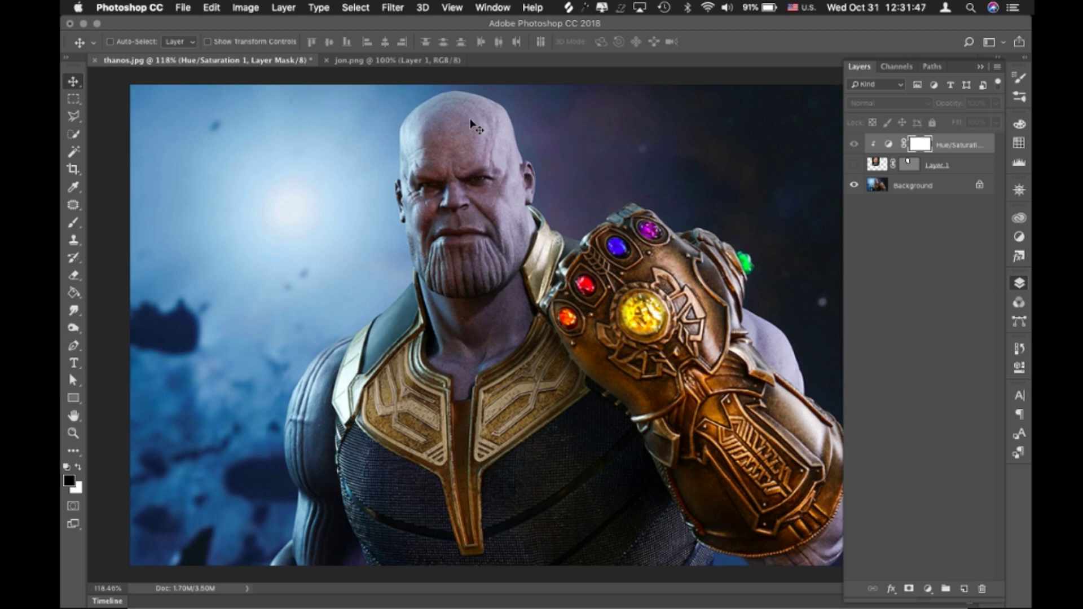
{"action": "left_click", "coordinate": [855, 164]}
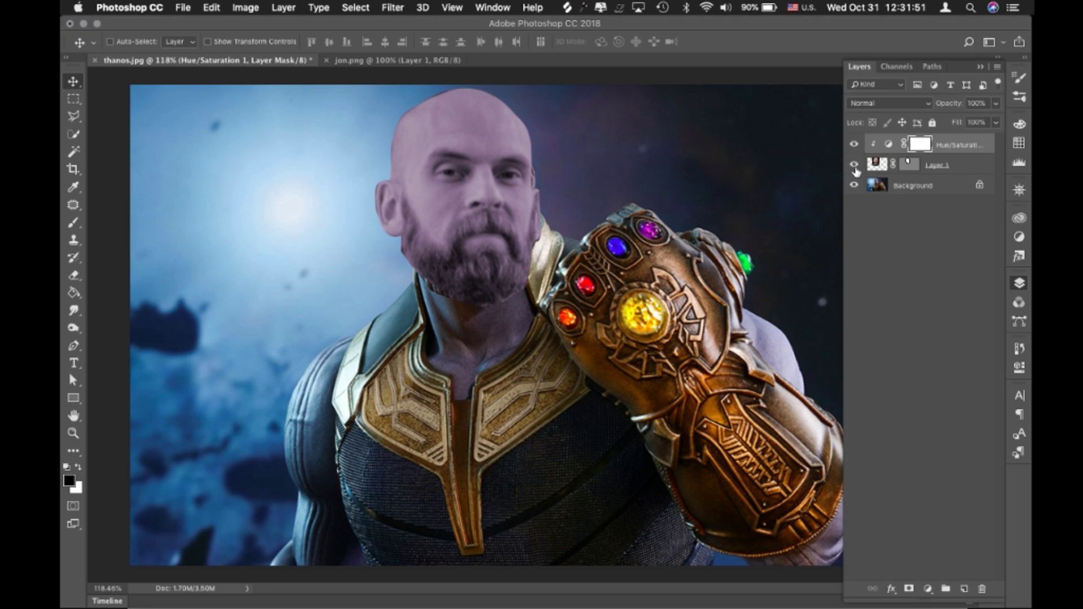
Step: Create a new layer named Lighting above the Hue/Saturation layer, clipped to the layers below
{"action": "left_click", "coordinate": [979, 151]}
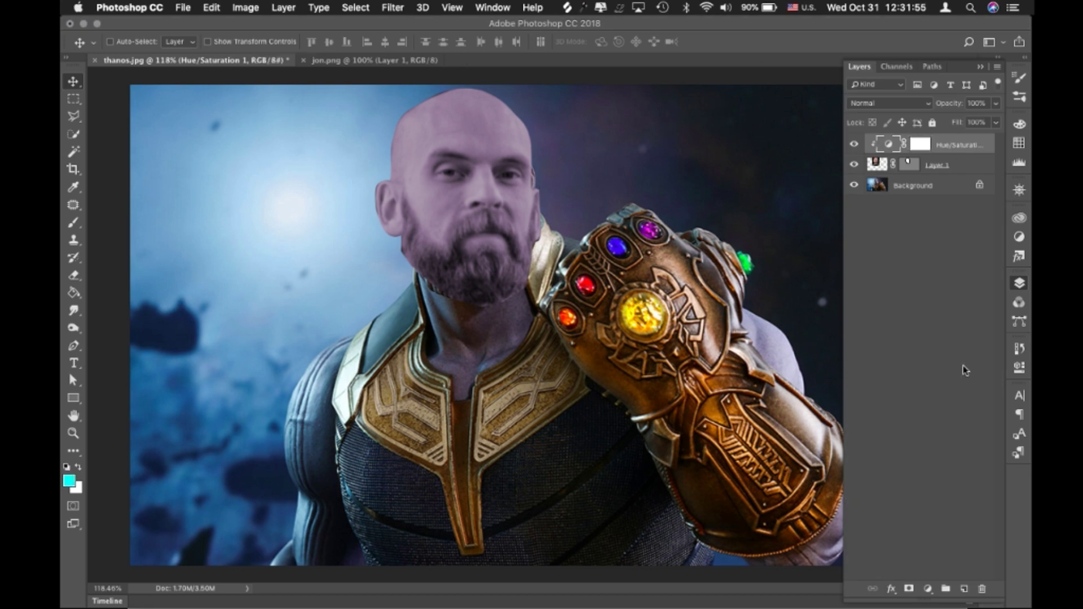
{"action": "left_click", "coordinate": [966, 589], "text": "alt"}
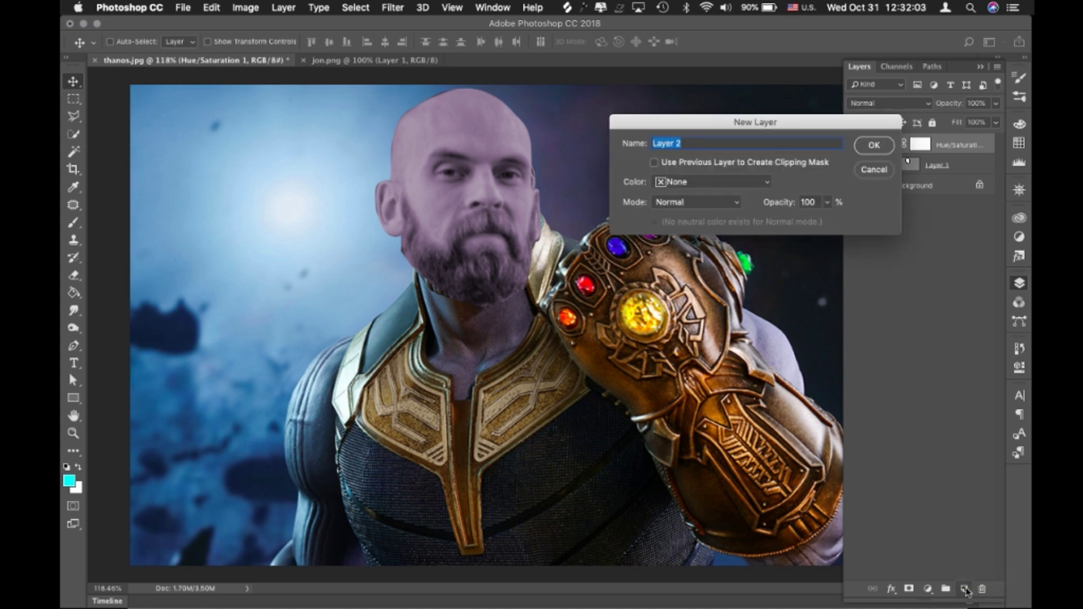
{"action": "type", "text": "Lghtin"}
{"action": "type", "text": "i"}
{"action": "left_click", "coordinate": [875, 148]}
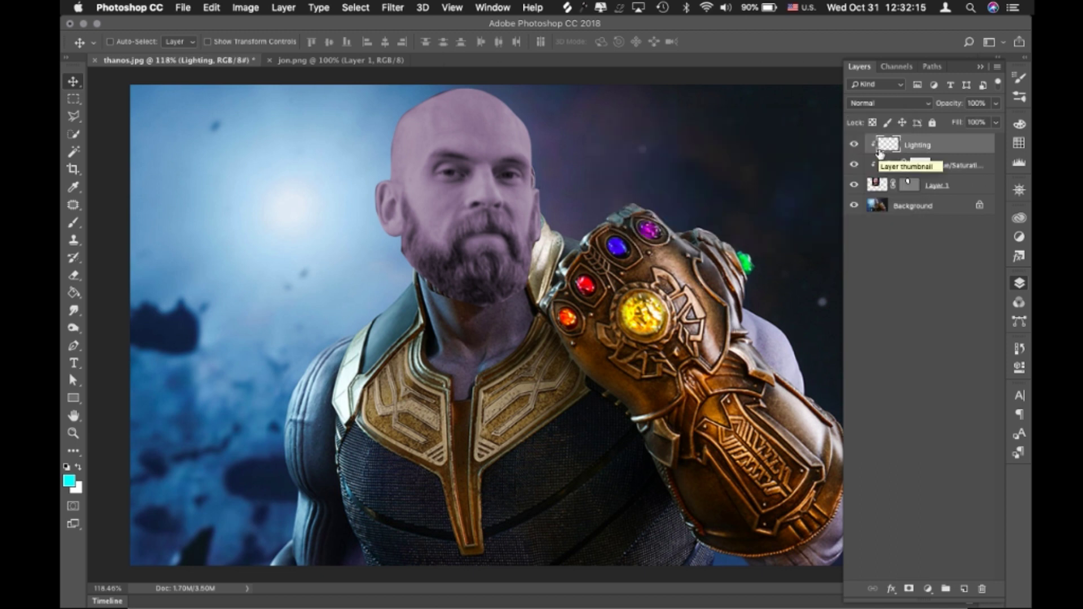
Step: Set up the Brush tool with the Soft Round preset at 25 px and 0% hardness
{"action": "key", "text": "b"}
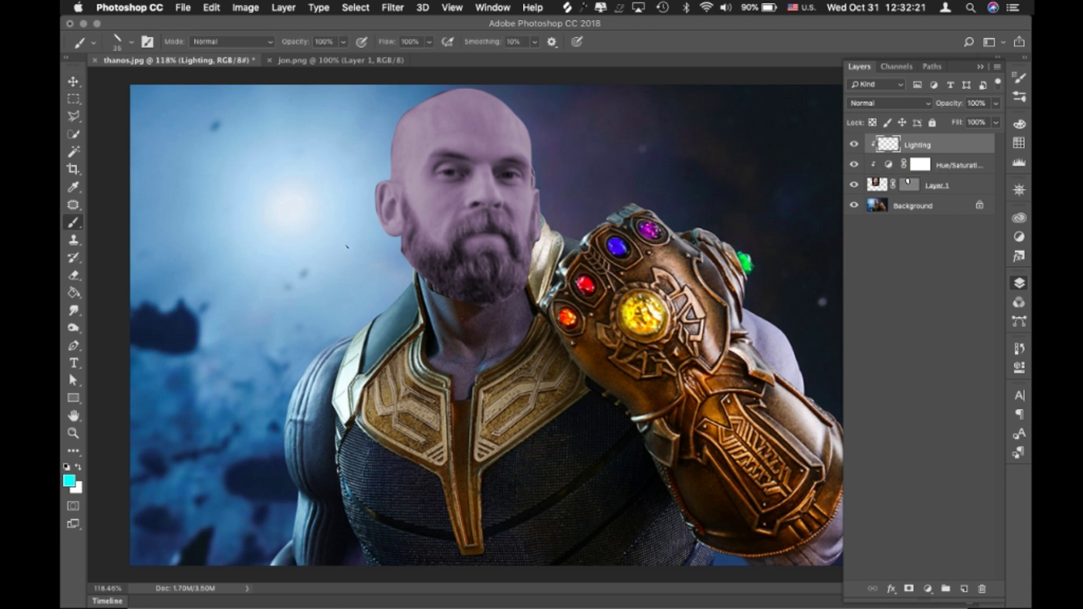
{"action": "right_click", "coordinate": [347, 247]}
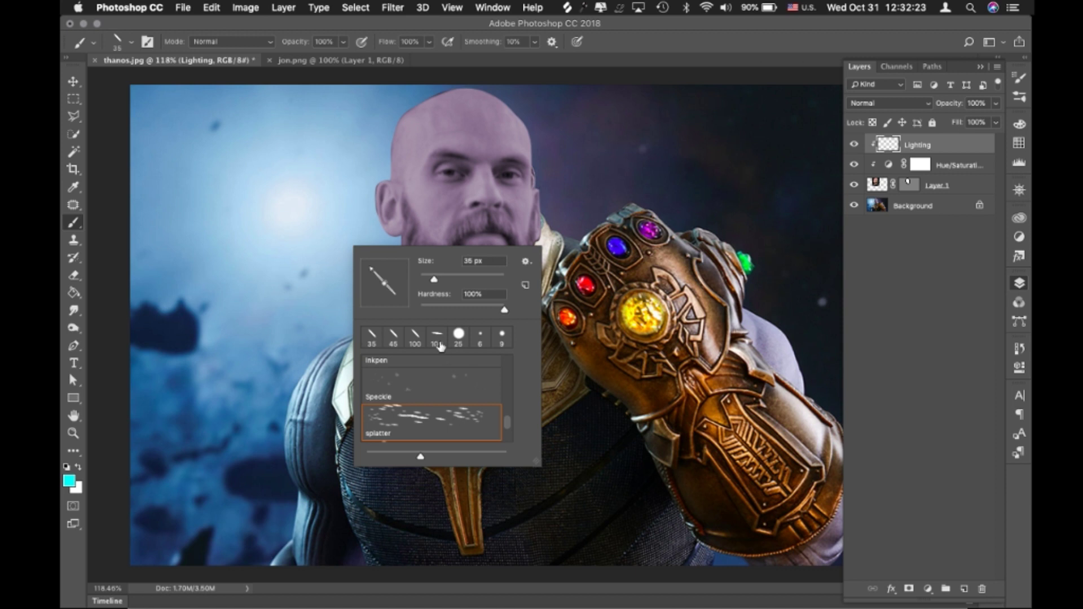
{"action": "left_click", "coordinate": [458, 339]}
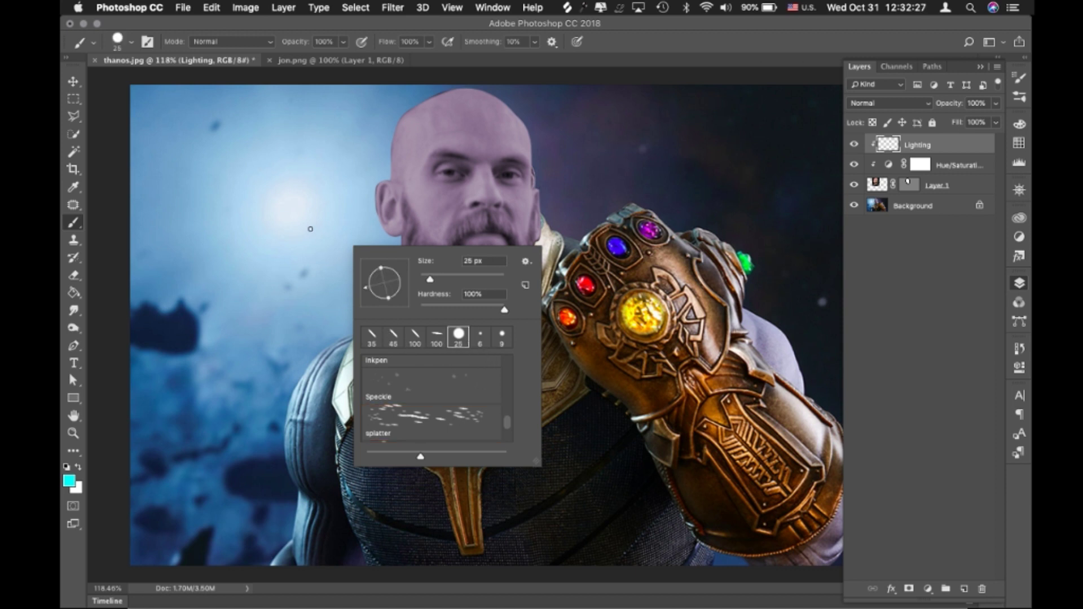
{"action": "scroll", "coordinate": [423, 399], "scroll_direction": "up", "scroll_amount": 5}
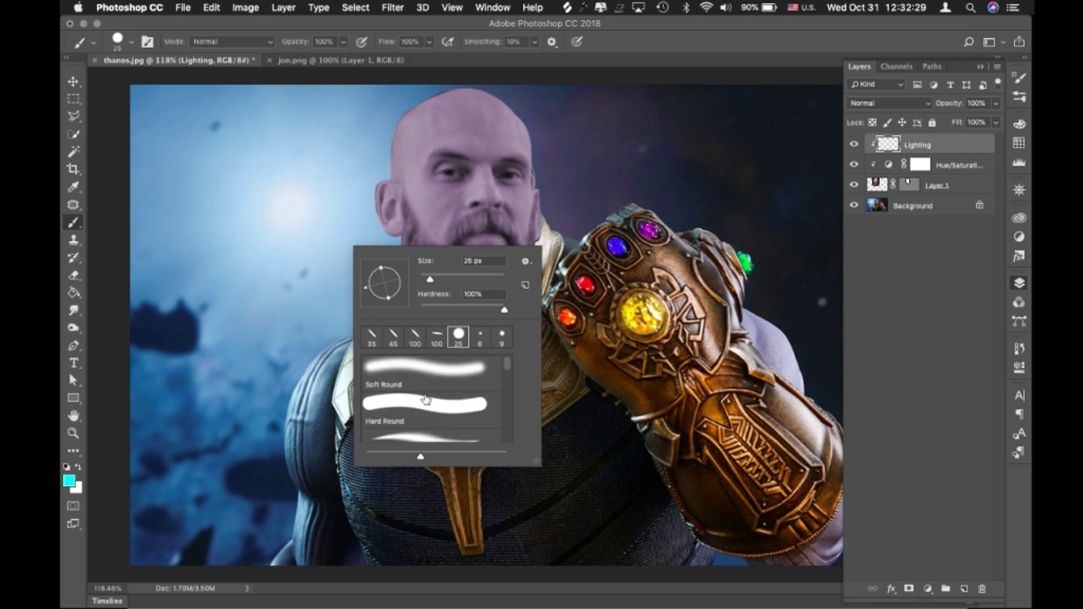
{"action": "left_click", "coordinate": [396, 361]}
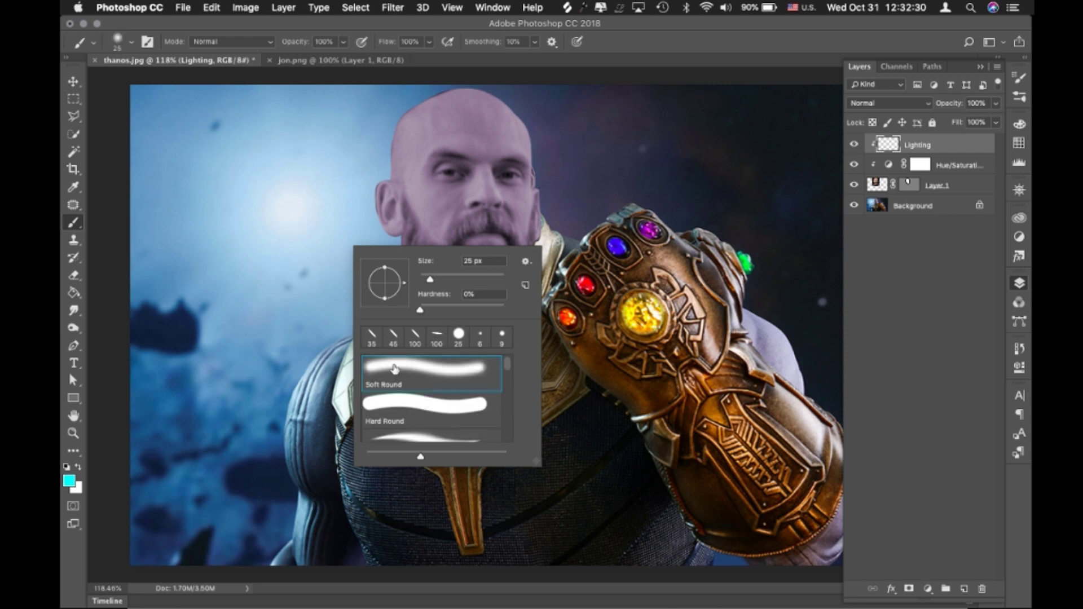
{"action": "left_click", "coordinate": [356, 210]}
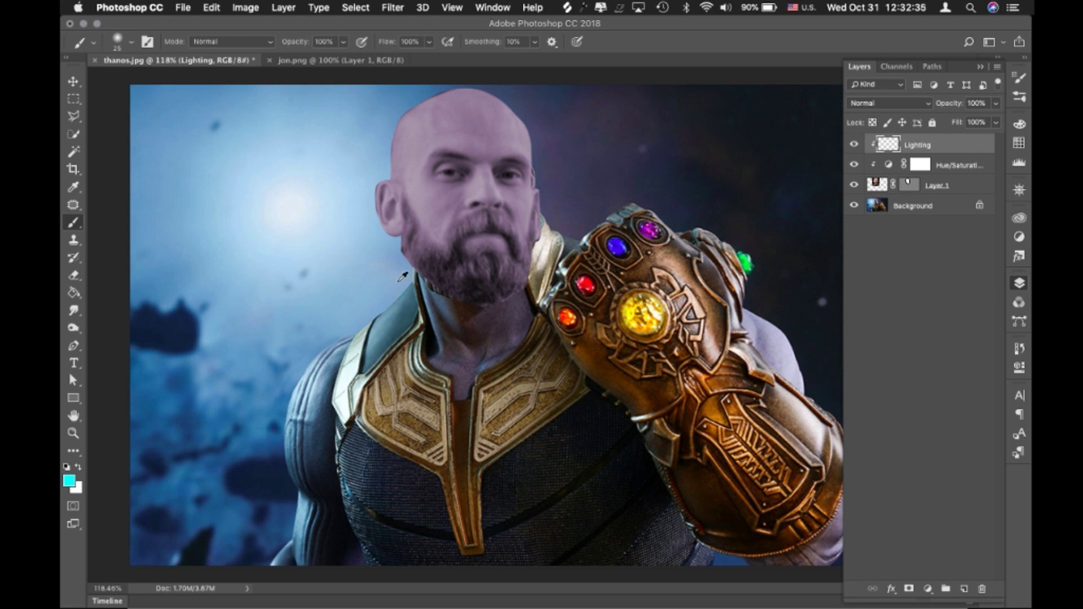
Step: Sample a light blue from the image, enlarge the brush to 80 px and paint over the face's side nearest the bright light
{"action": "left_click", "coordinate": [429, 288], "text": "alt"}
{"action": "key", "text": "bracketright"}
{"action": "key", "text": "bracketright"}
{"action": "key", "text": "bracketright"}
{"action": "key", "text": "bracketright"}
{"action": "key", "text": "bracketright"}
{"action": "key", "text": "bracketright"}
{"action": "mouse_move", "coordinate": [424, 293]}
{"action": "left_mouse_down"}
{"action": "mouse_move", "coordinate": [429, 265]}
{"action": "mouse_move", "coordinate": [400, 220]}
{"action": "mouse_move", "coordinate": [408, 111]}
{"action": "mouse_move", "coordinate": [415, 251]}
{"action": "mouse_move", "coordinate": [421, 214]}
{"action": "left_mouse_up"}
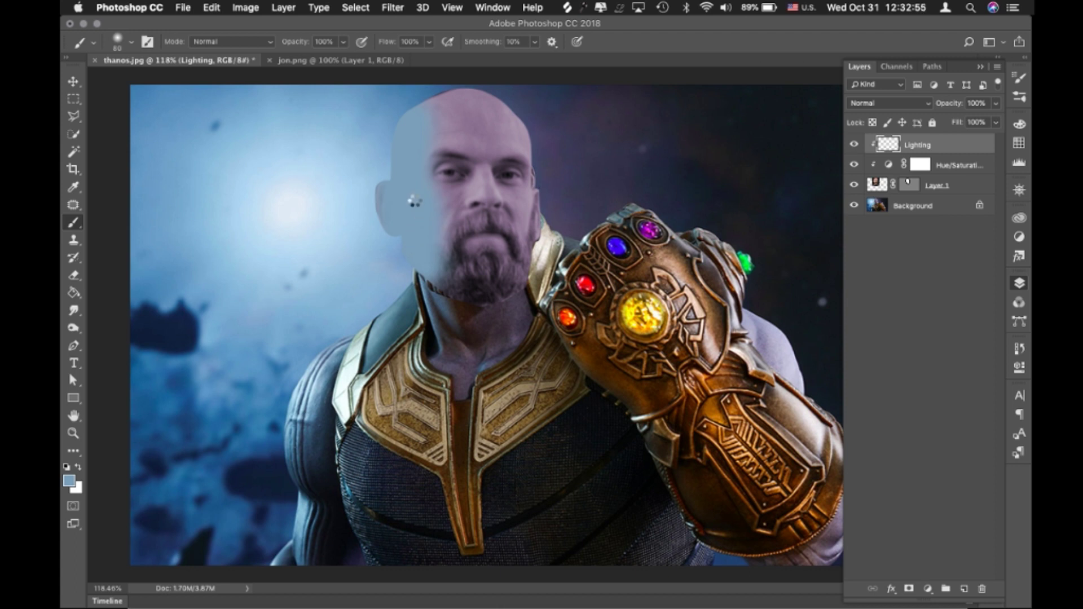
{"action": "left_click", "coordinate": [427, 135]}
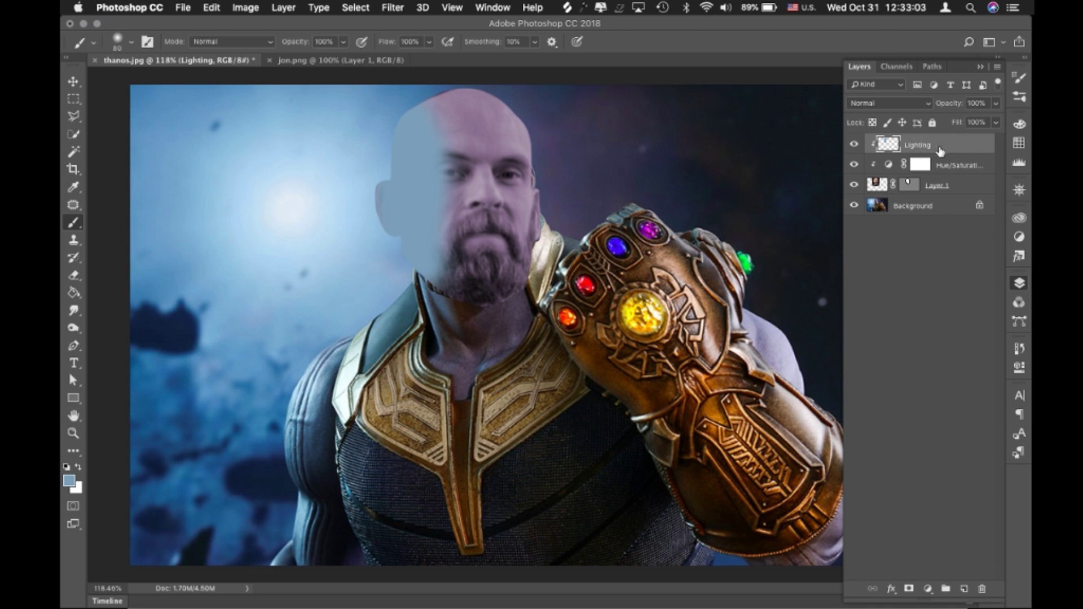
Step: Set the Lighting layer's blend mode to Color and hide the interface panels to view the image
{"action": "left_click", "coordinate": [929, 104]}
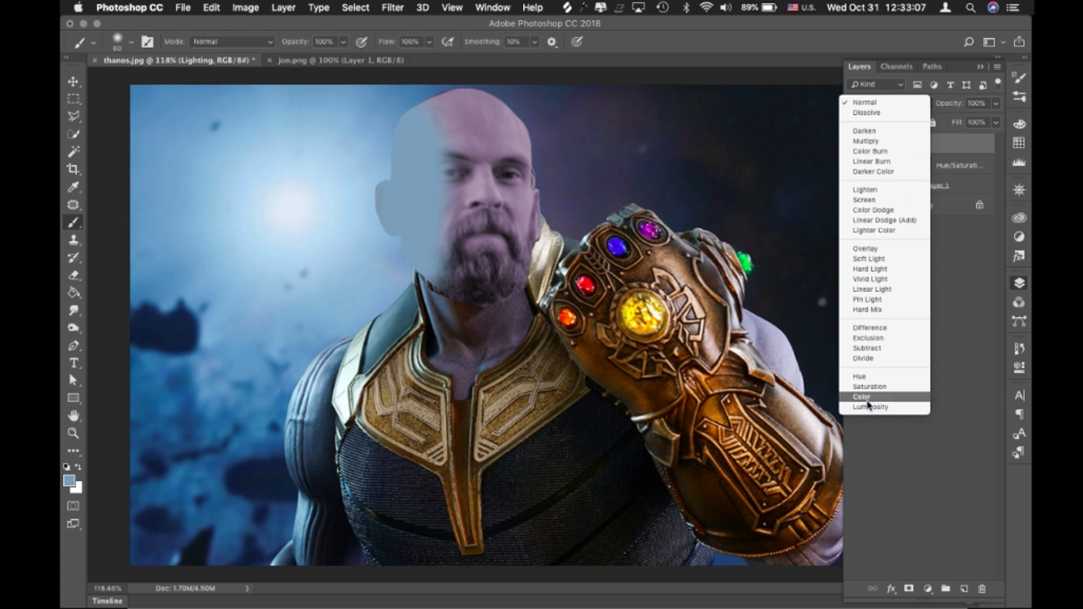
{"action": "left_click", "coordinate": [869, 398]}
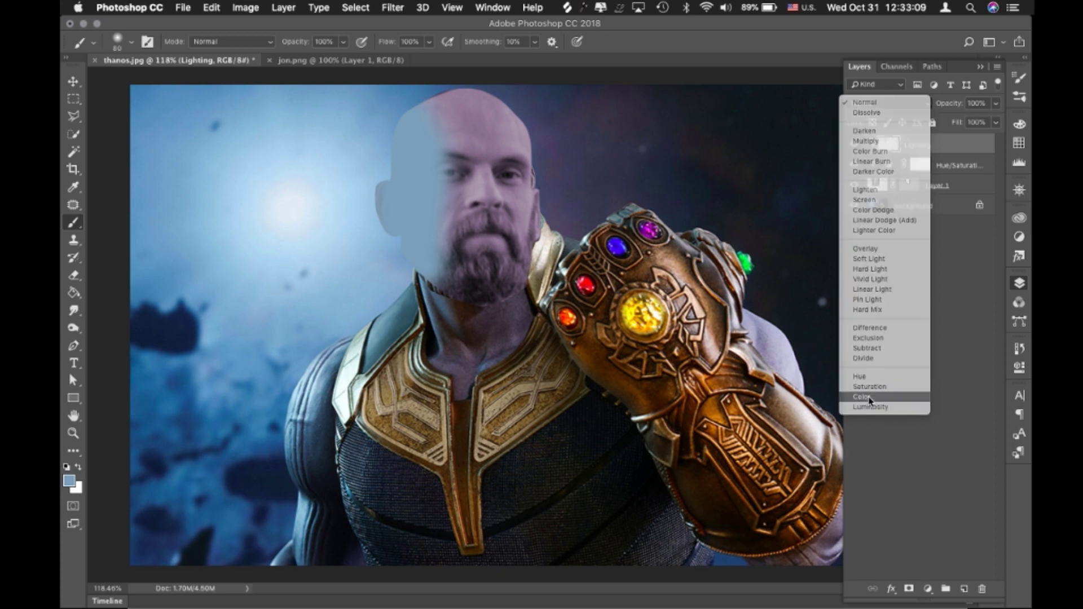
{"action": "mouse_move", "coordinate": [442, 311]}
{"action": "left_mouse_down"}
{"action": "mouse_move", "coordinate": [415, 281]}
{"action": "mouse_move", "coordinate": [442, 299]}
{"action": "left_mouse_up"}
{"action": "mouse_move", "coordinate": [395, 149]}
{"action": "left_mouse_down"}
{"action": "mouse_move", "coordinate": [411, 113]}
{"action": "mouse_move", "coordinate": [414, 225]}
{"action": "mouse_move", "coordinate": [439, 291]}
{"action": "mouse_move", "coordinate": [428, 307]}
{"action": "mouse_move", "coordinate": [462, 346]}
{"action": "left_mouse_up"}
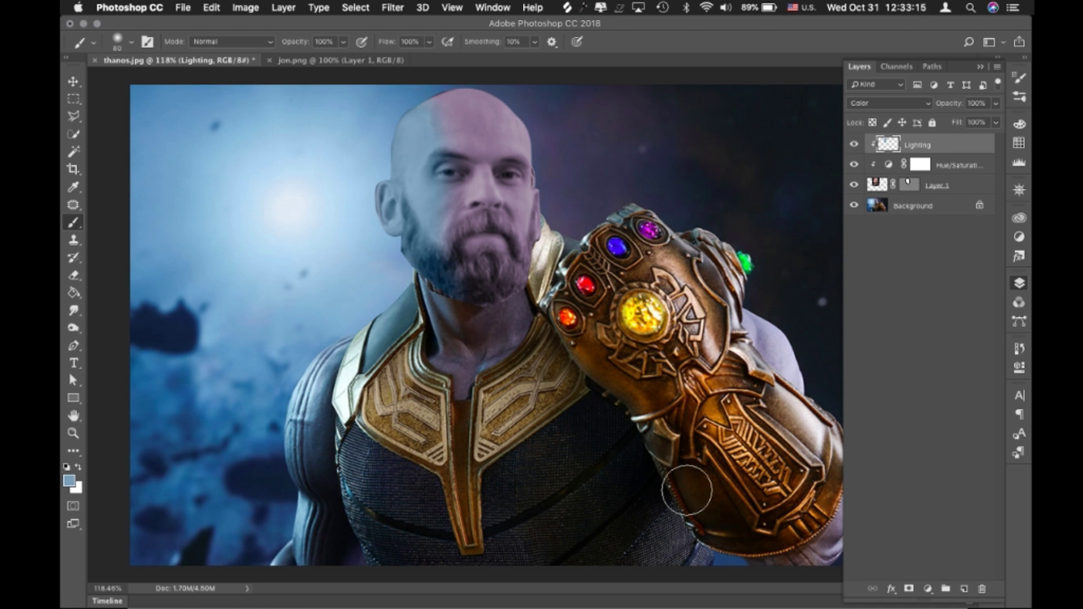
{"action": "key", "text": "Tab"}
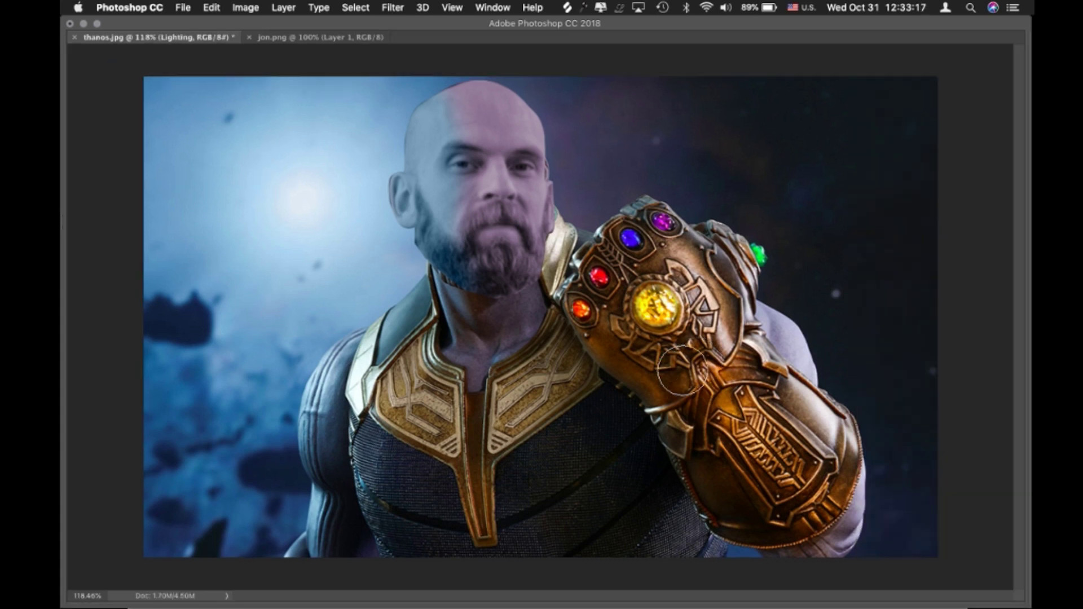